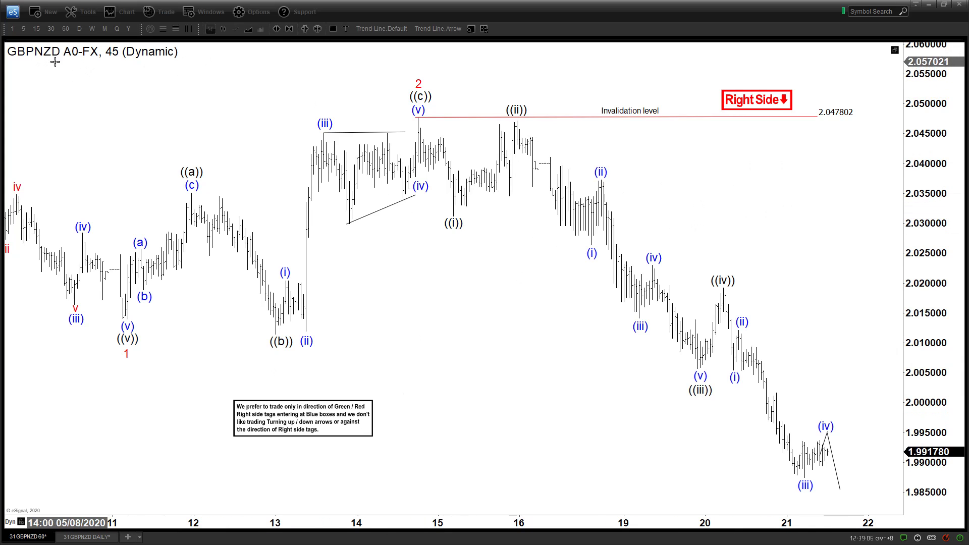
Shift the 45-minute GBPNZD chart left to free right-side space and nudge the (iv) label right.
left_click(438, 29)
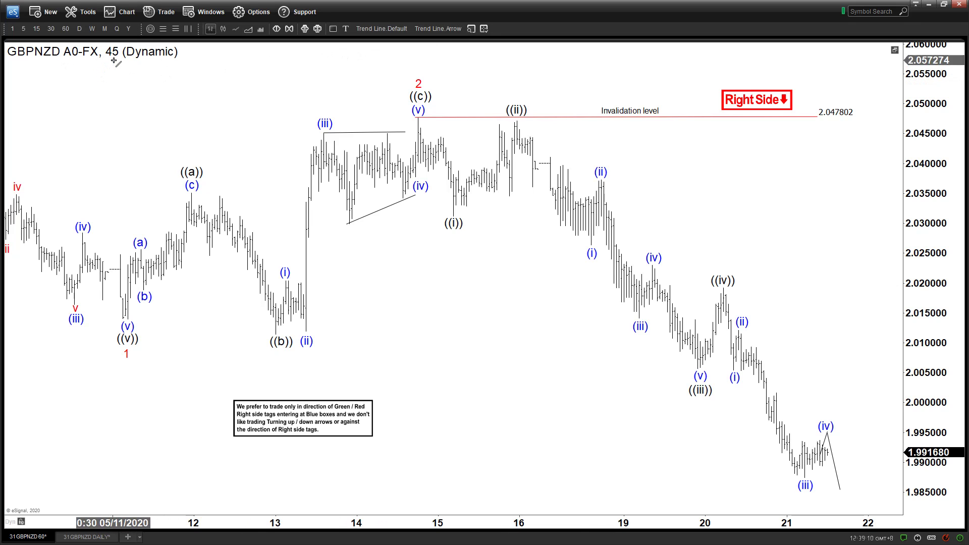
left_click_drag(824, 167, 814, 168)
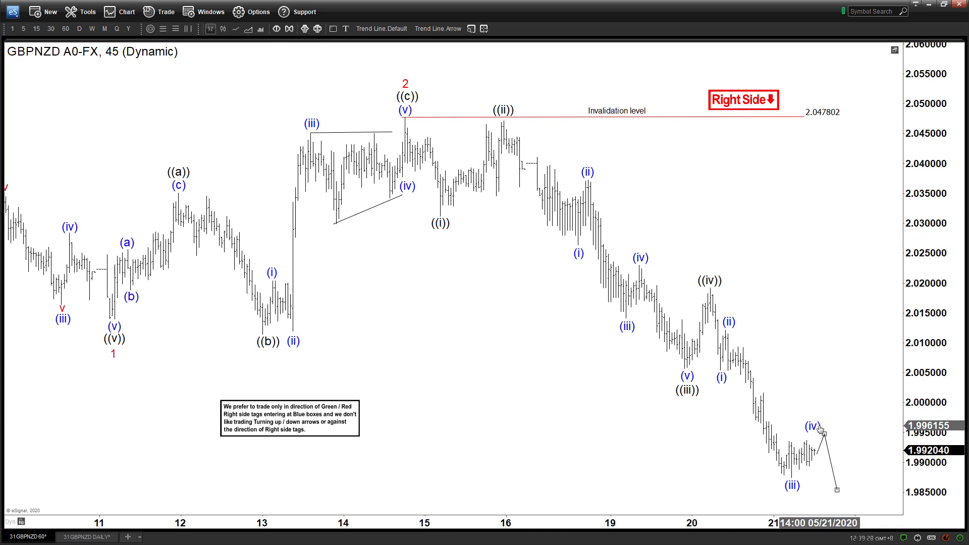
left_click_drag(830, 426, 833, 426)
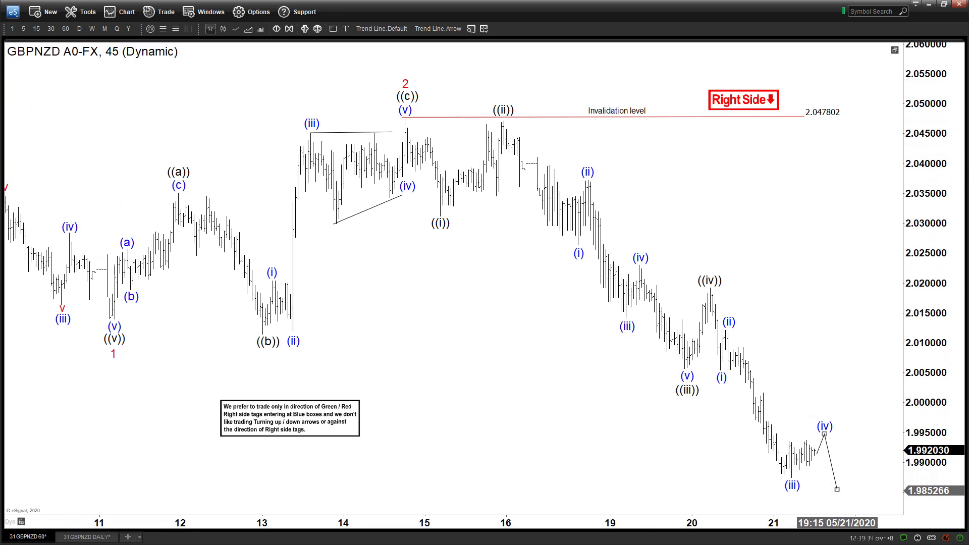
left_click(442, 29)
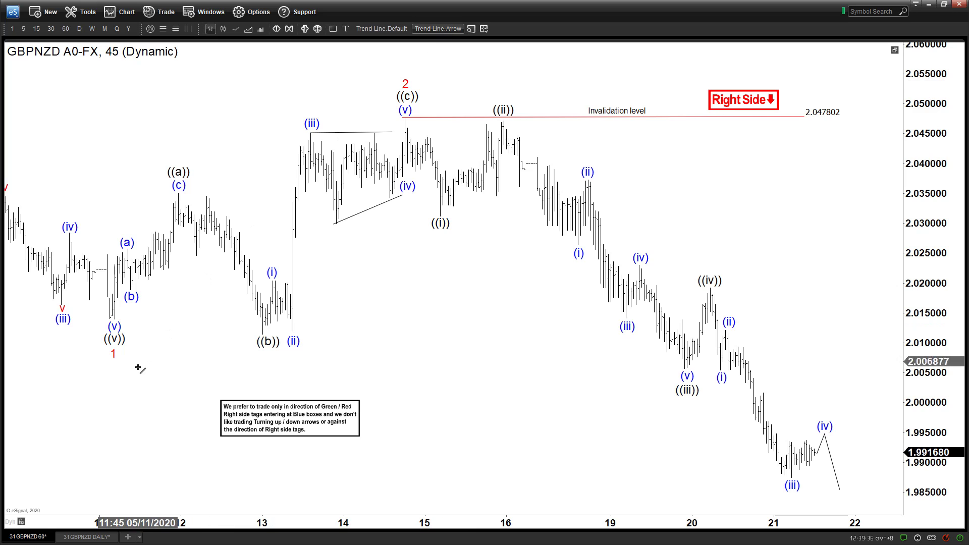
left_click_drag(135, 374, 120, 355)
left_click_drag(389, 65, 765, 474)
key("Delete")
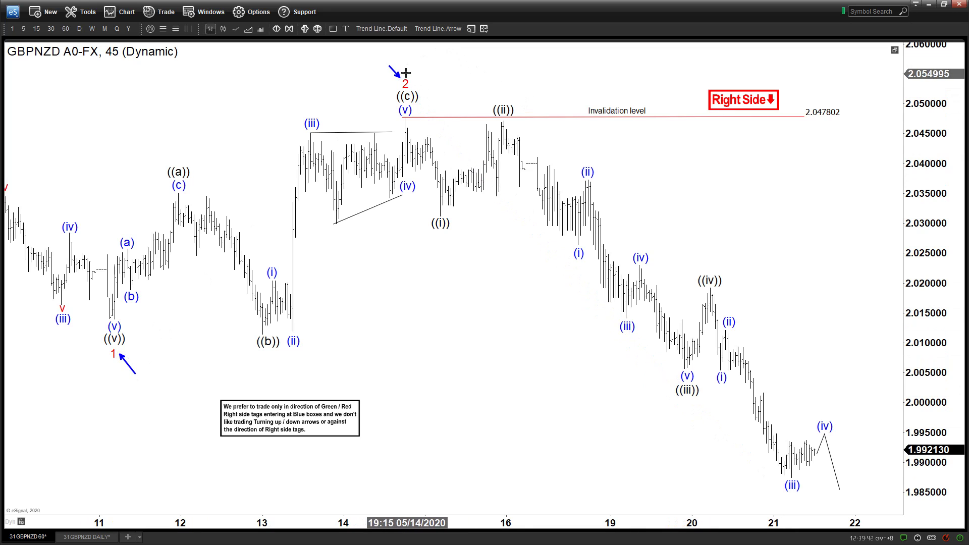
left_click(438, 28)
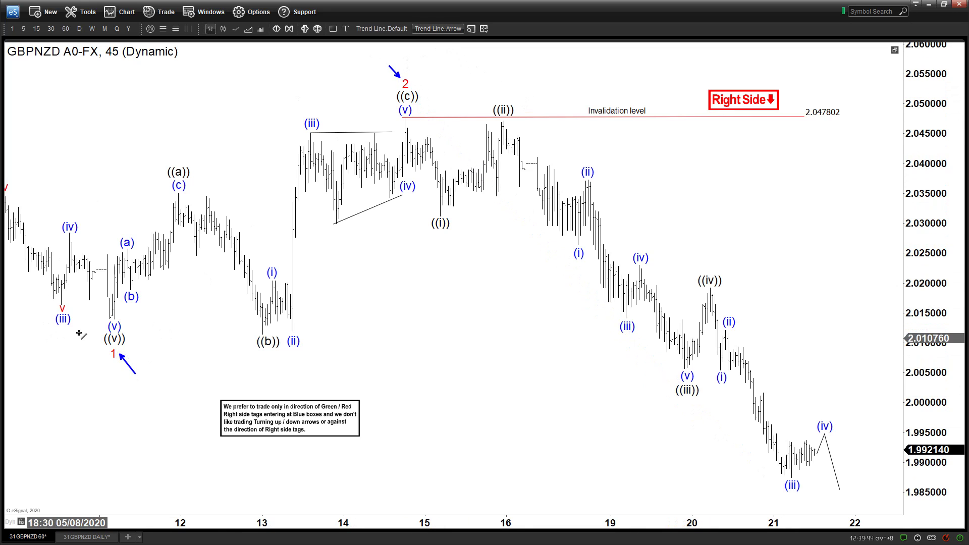
mouse_move(112, 319)
left_mouse_down()
mouse_move(188, 195)
mouse_move(182, 172)
mouse_move(165, 174)
mouse_move(230, 243)
mouse_move(256, 337)
mouse_move(397, 98)
left_mouse_up()
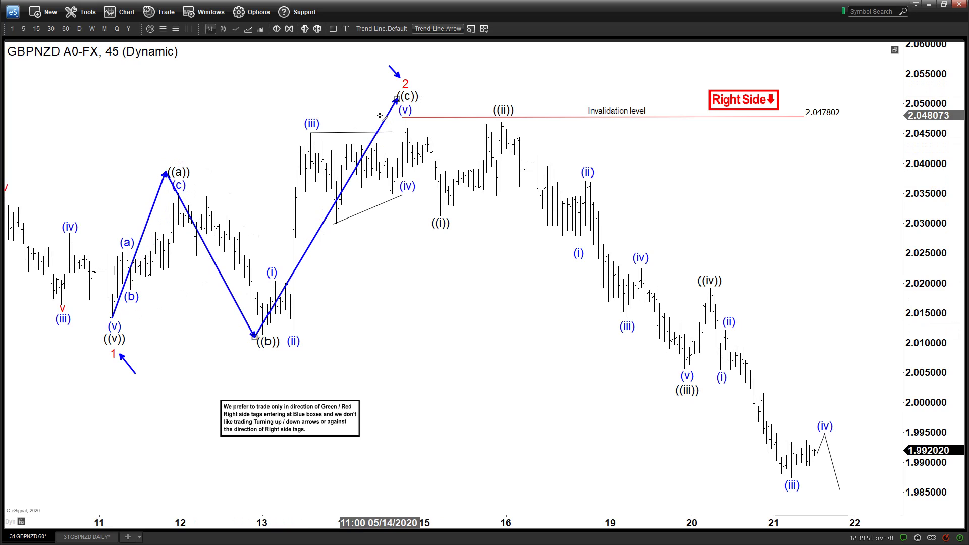
left_click(154, 214)
key("Delete")
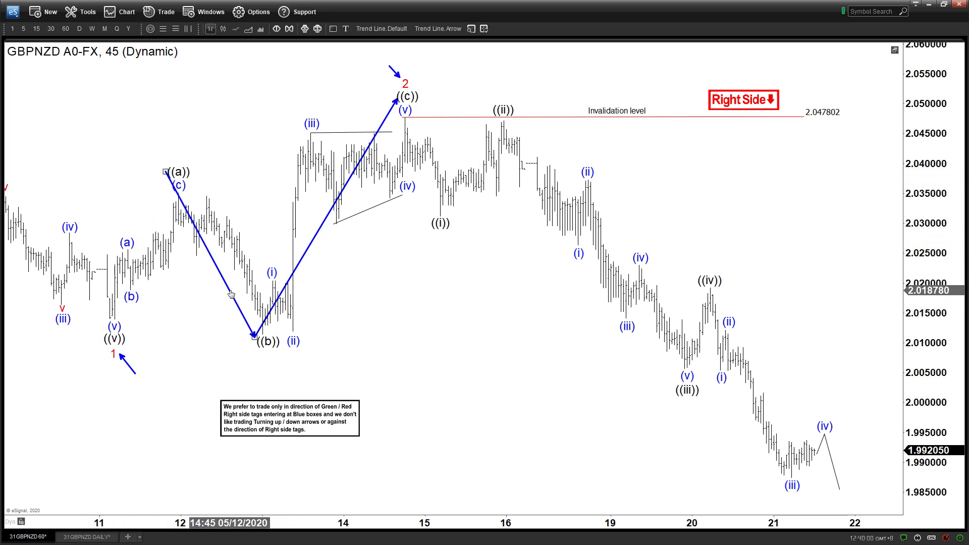
key("Delete")
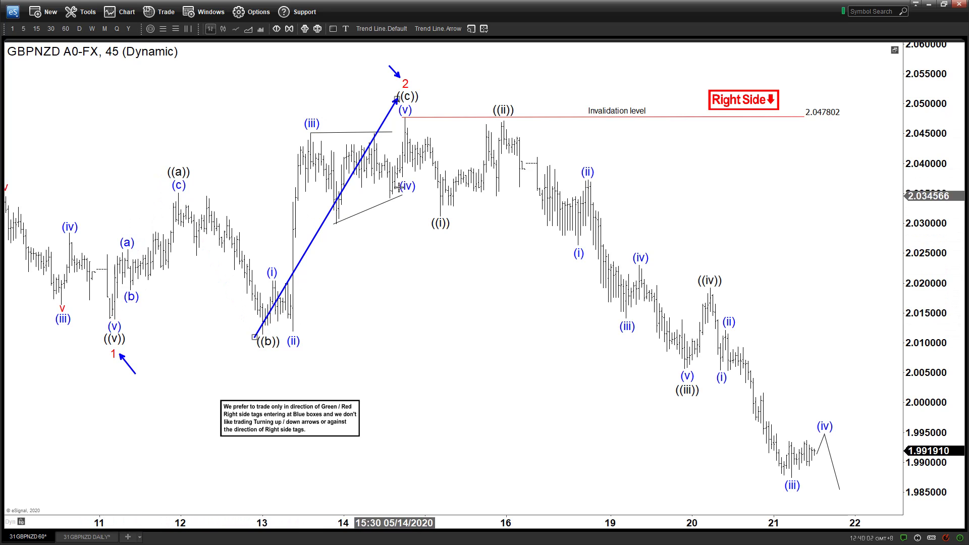
key("Delete")
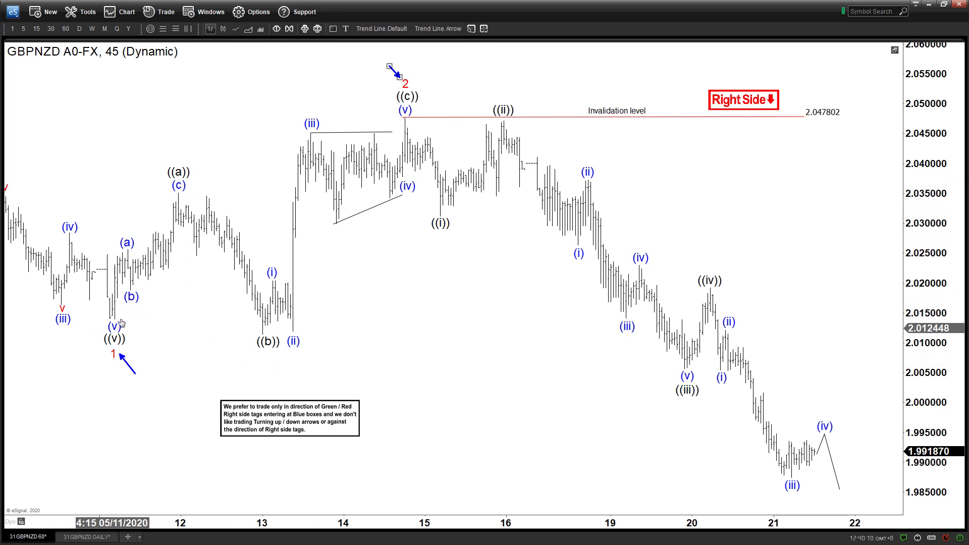
left_click(126, 362)
key("Delete")
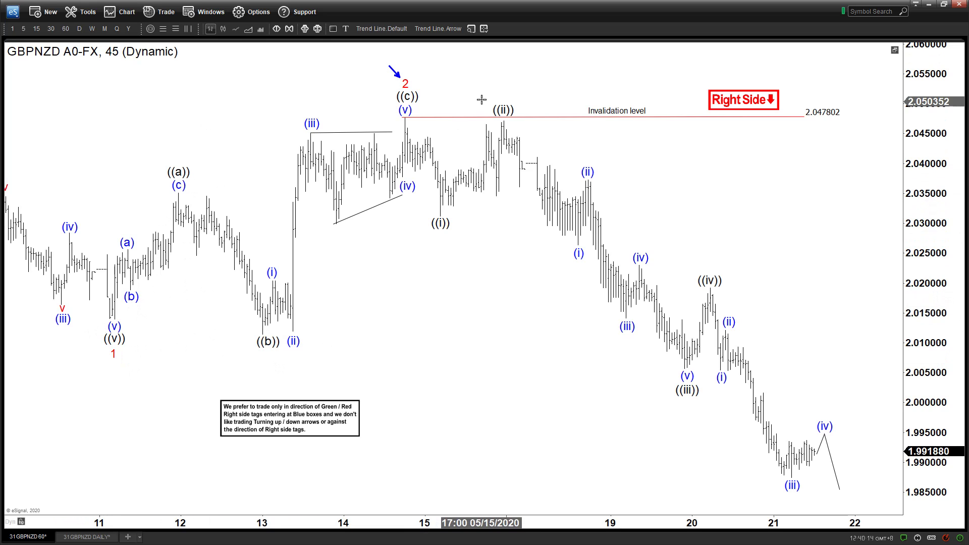
left_click(399, 63)
Delete the blue arrow by the red 2, then move the (iv) label left onto the post-(iii) bounce.
key("Delete")
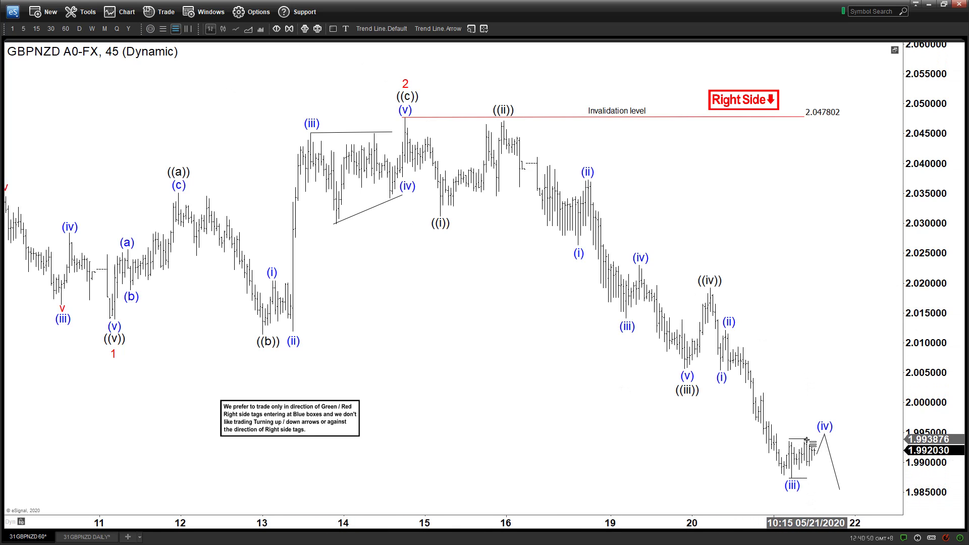
mouse_move(798, 446)
left_mouse_down()
mouse_move(808, 441)
mouse_move(811, 469)
left_mouse_up()
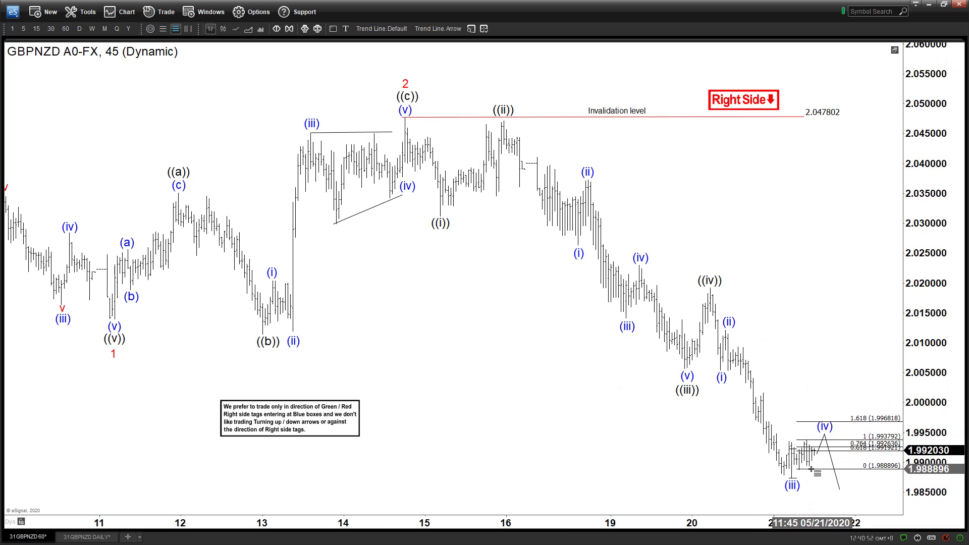
left_click(825, 425)
left_click_drag(826, 426, 805, 430)
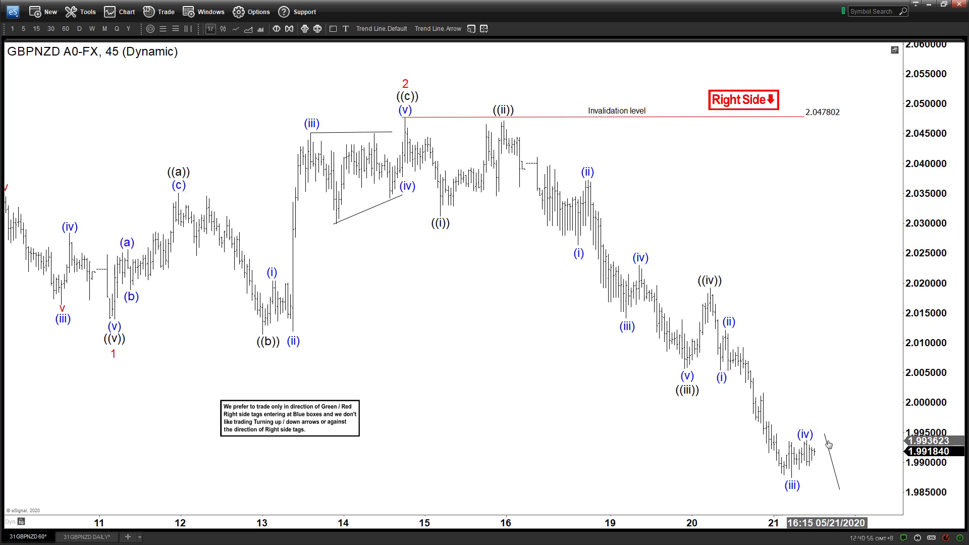
mouse_move(830, 445)
left_mouse_down()
mouse_move(820, 456)
mouse_move(819, 433)
left_mouse_up()
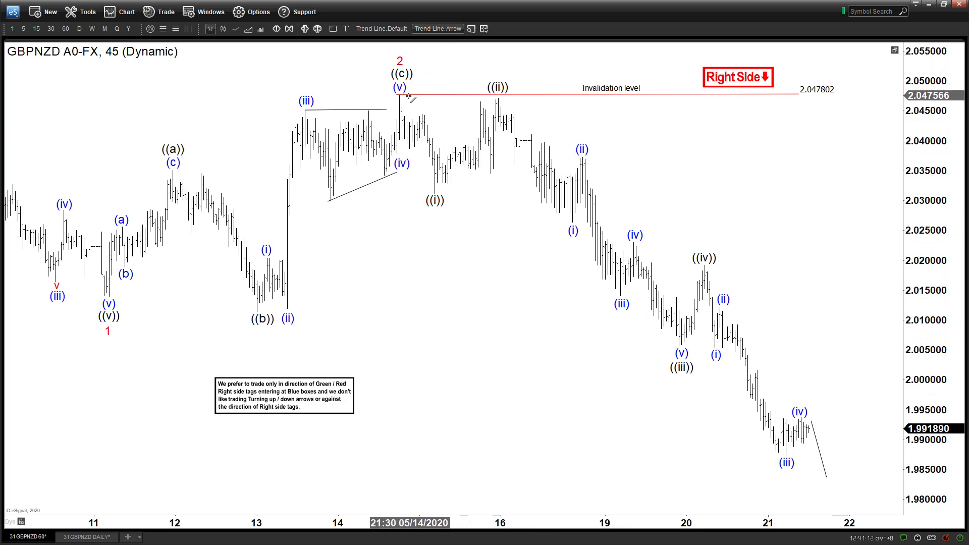
Start a long blue arrow from the wave 2 top past (iii), then cancel it.
mouse_move(406, 96)
left_mouse_down()
mouse_move(843, 497)
mouse_move(835, 486)
left_mouse_up()
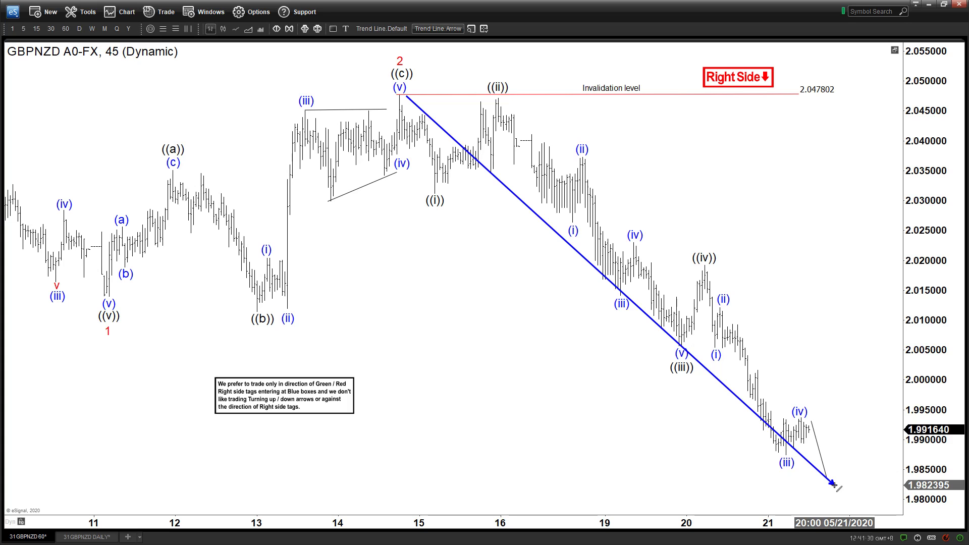
key("Escape")
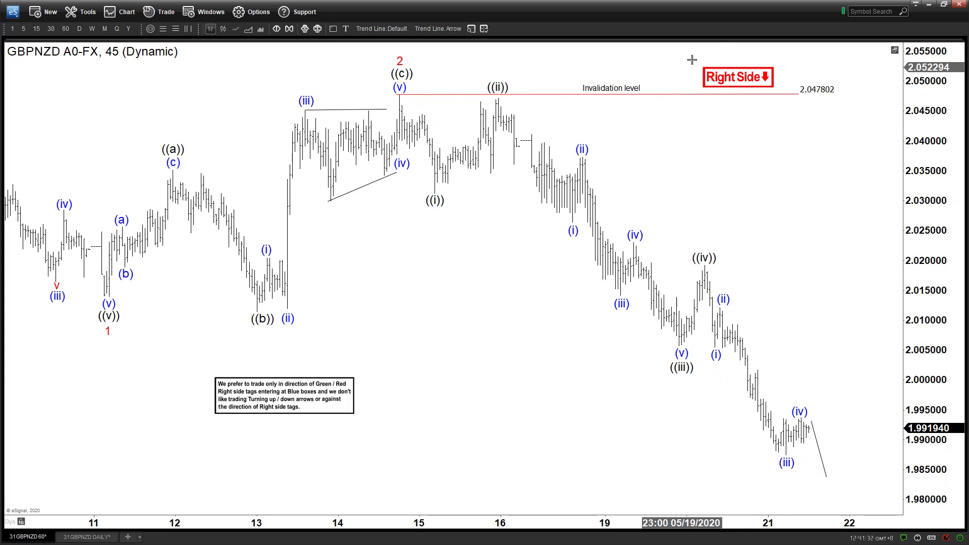
left_click_drag(818, 130, 808, 136)
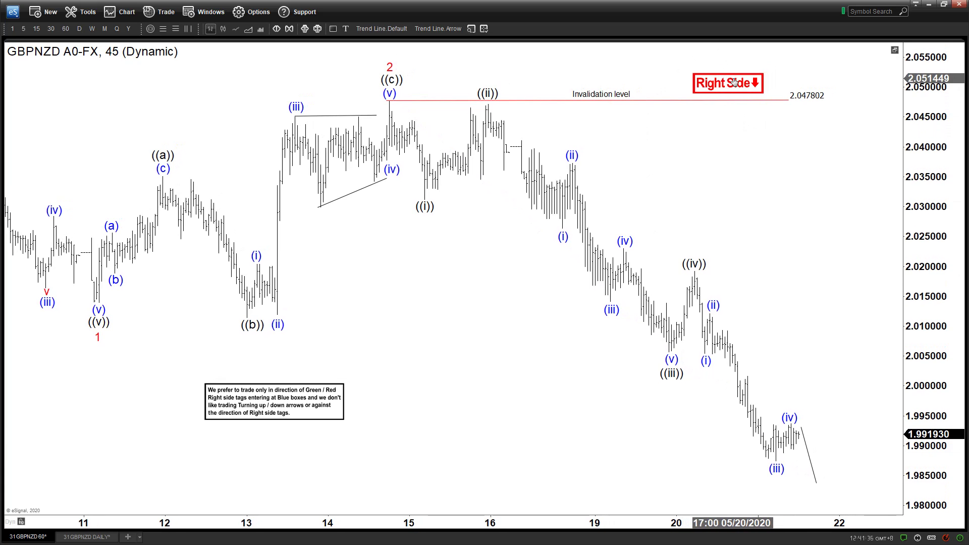
Nudge the Right Side tag and extend the red invalidation line right, now reading 2.047717.
left_click_drag(735, 80, 737, 80)
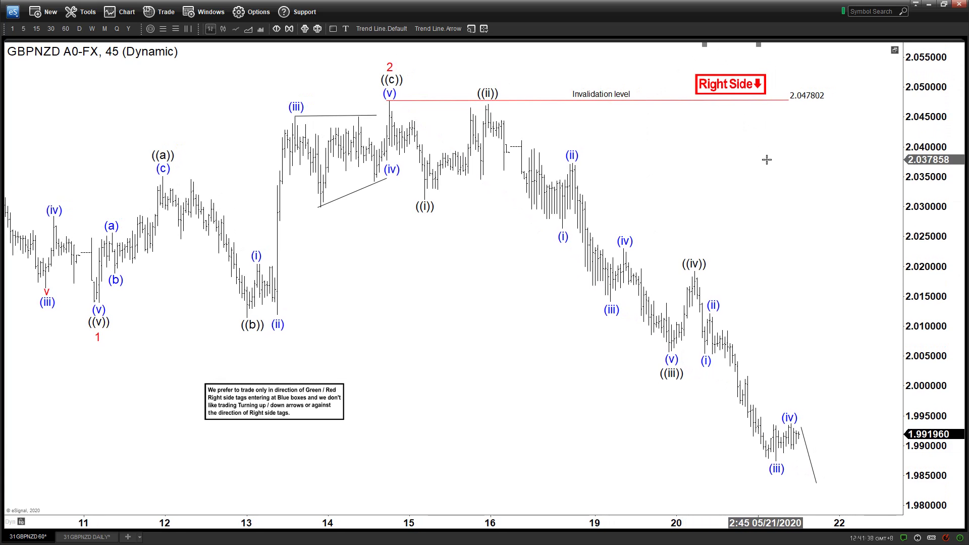
left_click(813, 98)
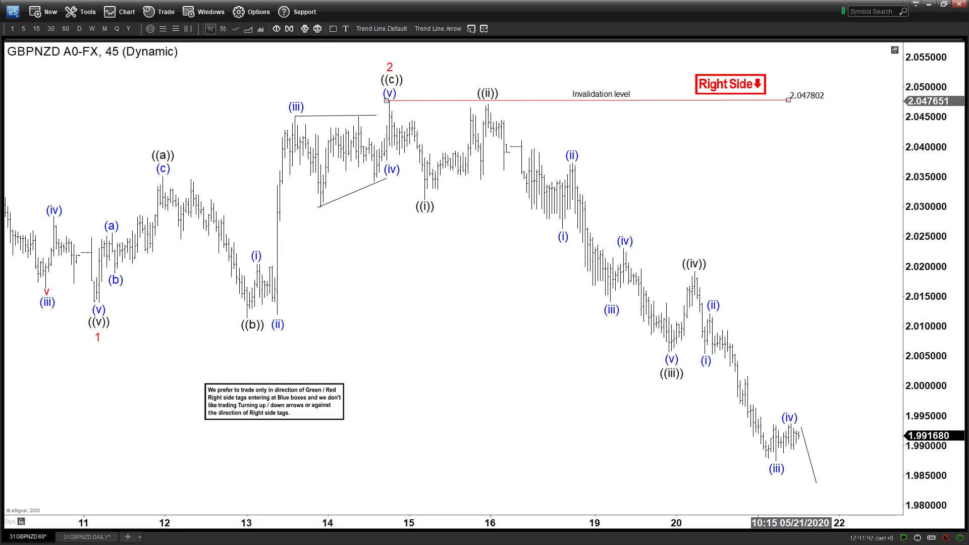
left_click_drag(788, 100, 806, 101)
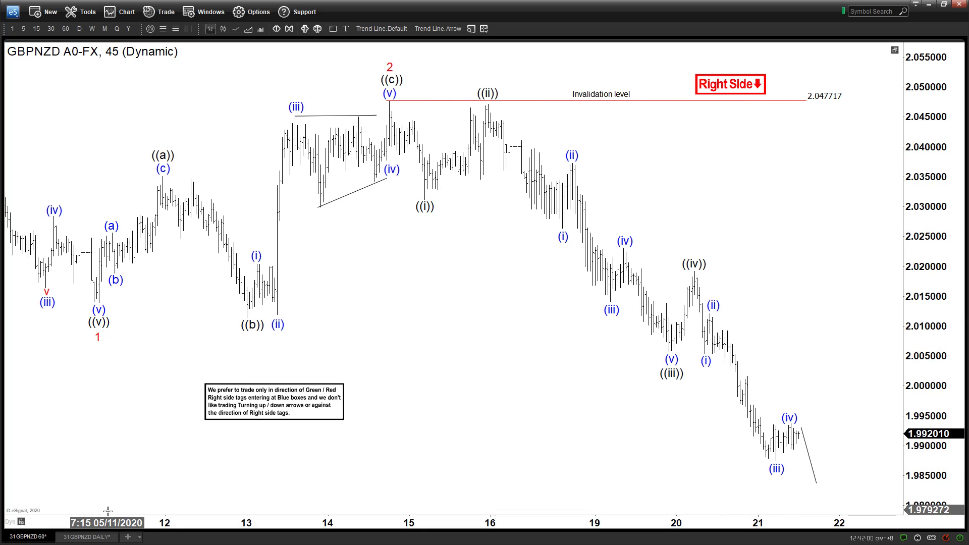
On the GBPNZD daily chart, adjust the Fibonacci extension's lower anchor and pan for space at right.
left_click(99, 537)
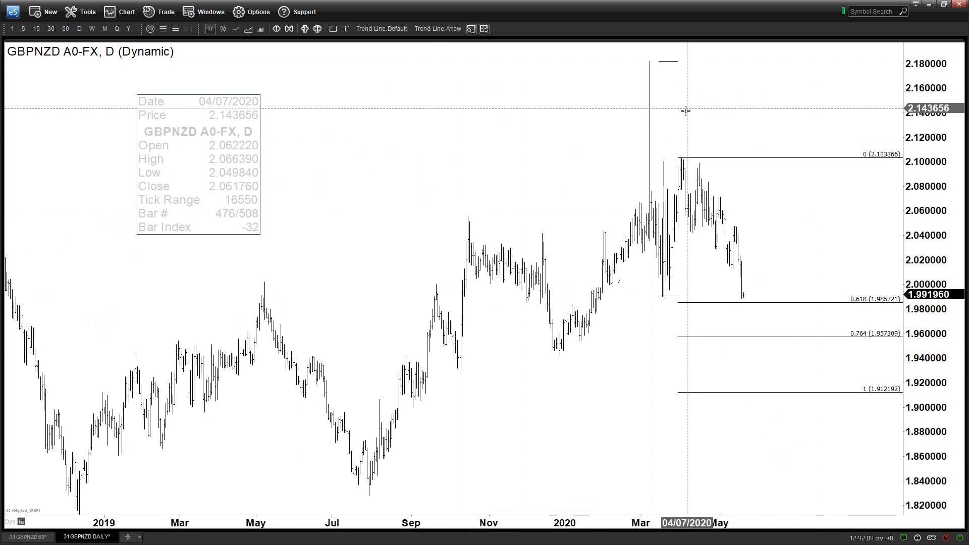
left_click(663, 296)
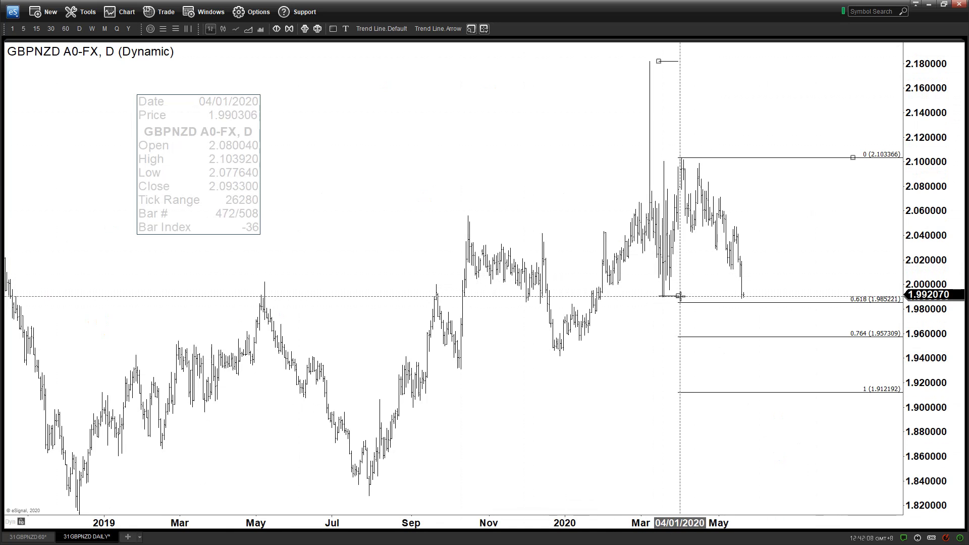
left_click_drag(680, 296, 680, 297)
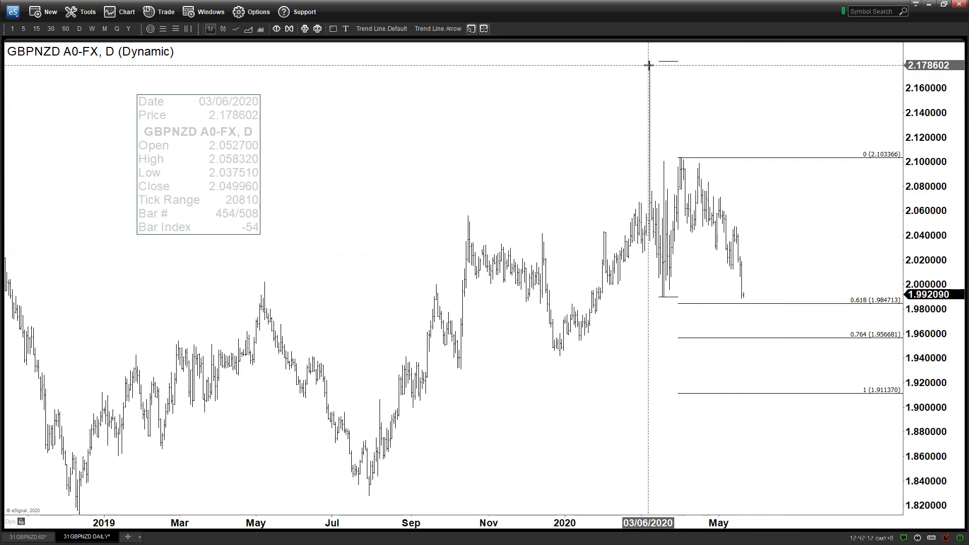
left_click_drag(636, 70, 535, 91)
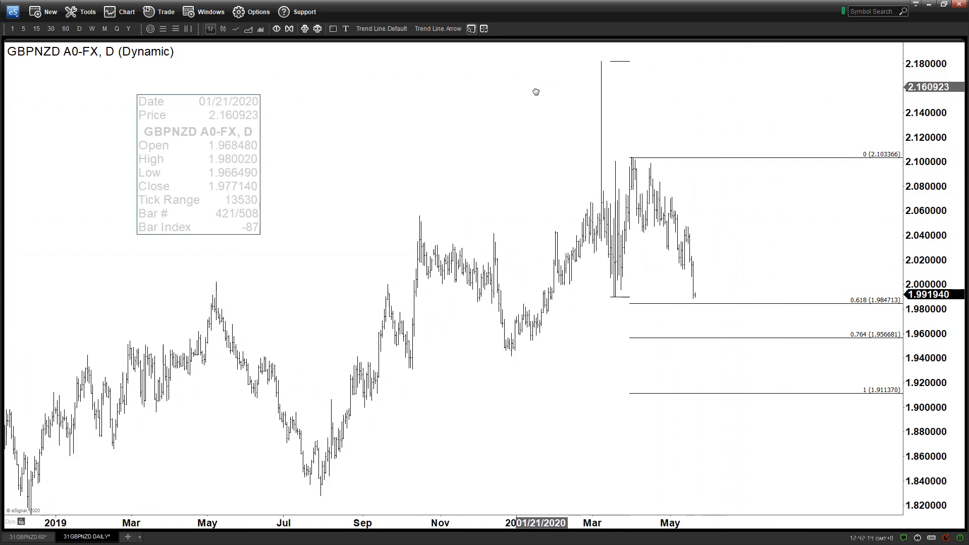
Add a '3.9' text label beside the March spike high.
left_click(346, 29)
left_click(561, 57)
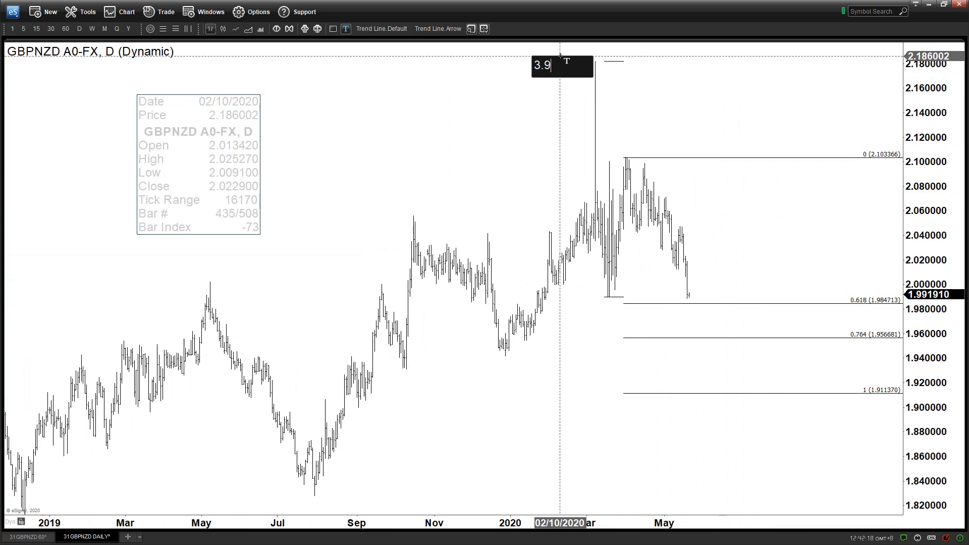
key("Return")
left_click_drag(568, 56, 600, 53)
Draw a blue projection arrow down from the 3.9 high.
scroll(600, 53, "down", 3)
left_click(438, 29)
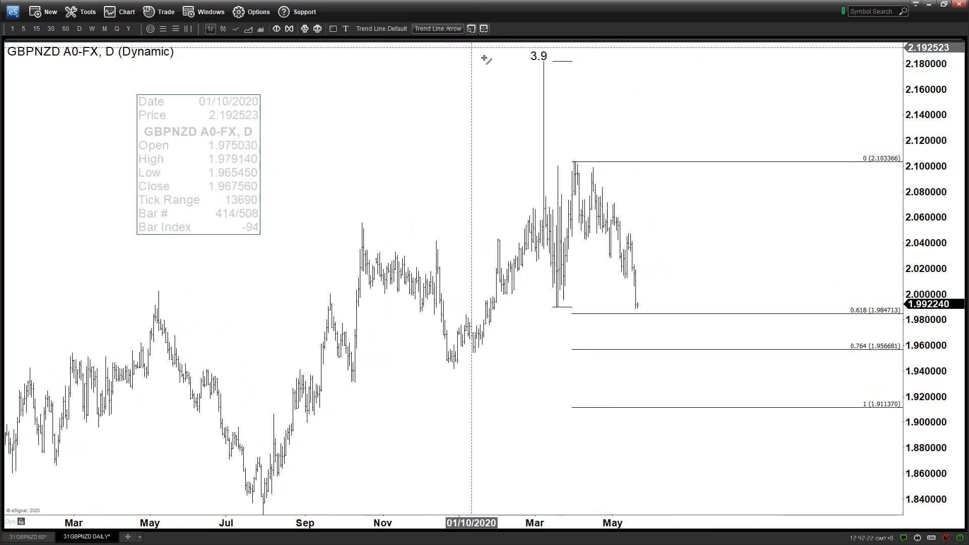
mouse_move(544, 66)
left_mouse_down()
mouse_move(552, 310)
mouse_move(585, 158)
mouse_move(631, 312)
left_mouse_up()
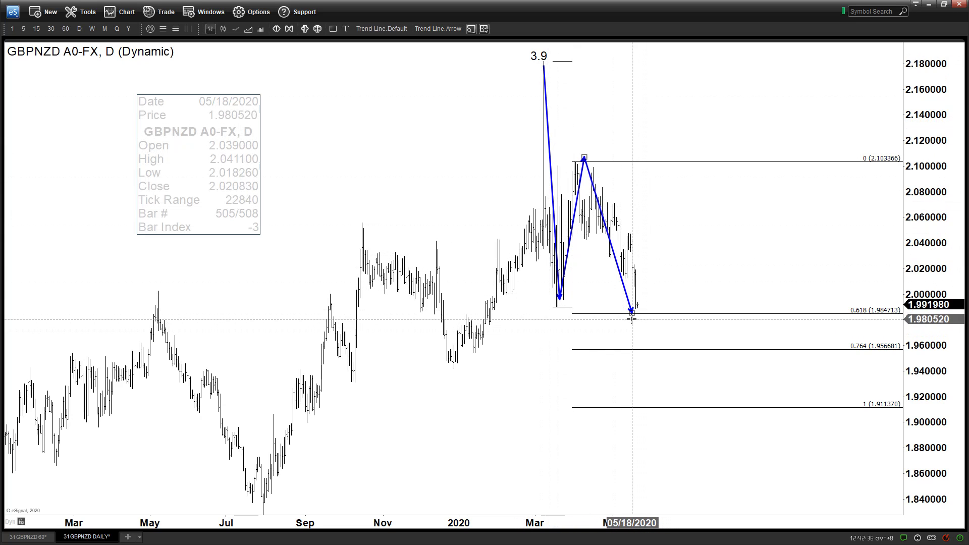
Stretch the last daily arrow down to the 1 (1.911370) Fibonacci level, then return to the 45-minute chart.
left_click_drag(632, 314, 626, 412)
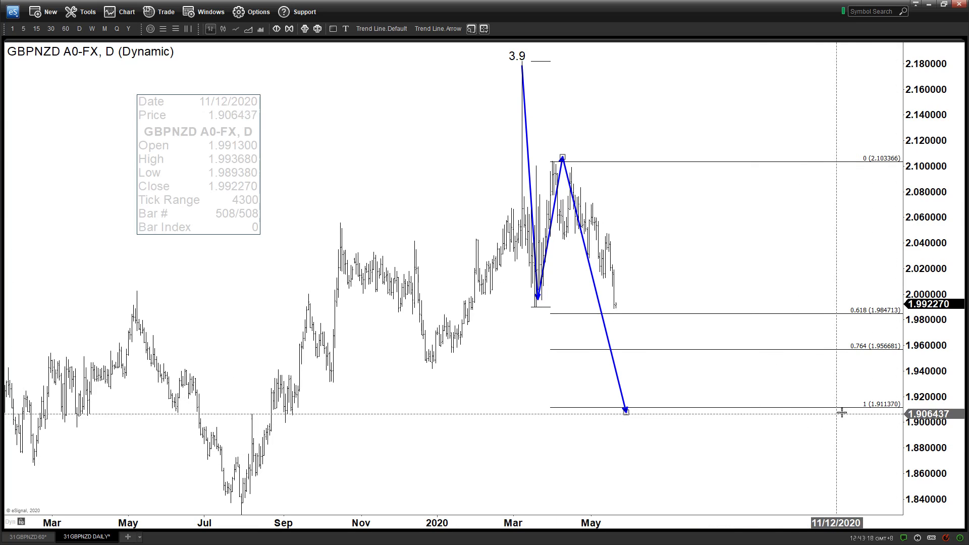
left_click(26, 537)
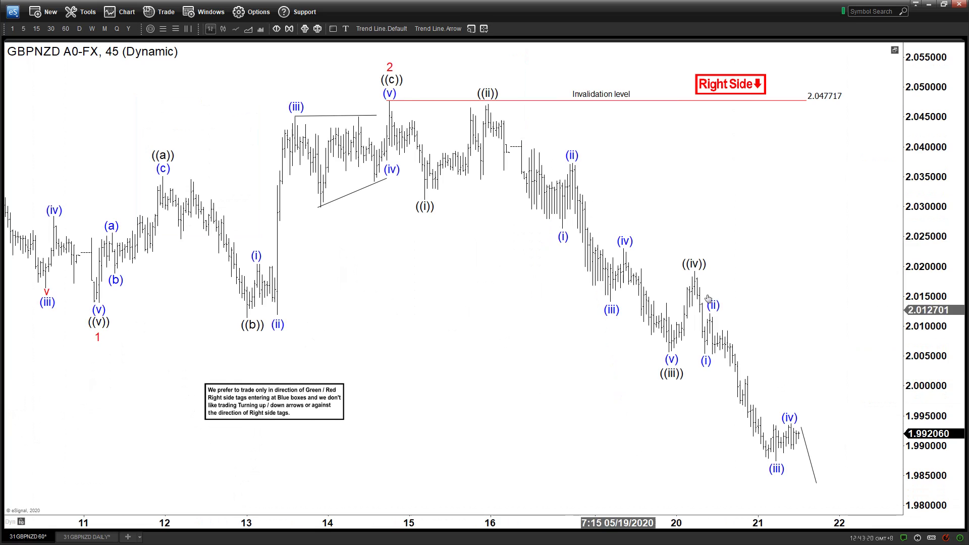
On the daily chart, move the three blue arrow legs to November, Sep–Oct and the empty right side.
left_click(71, 539)
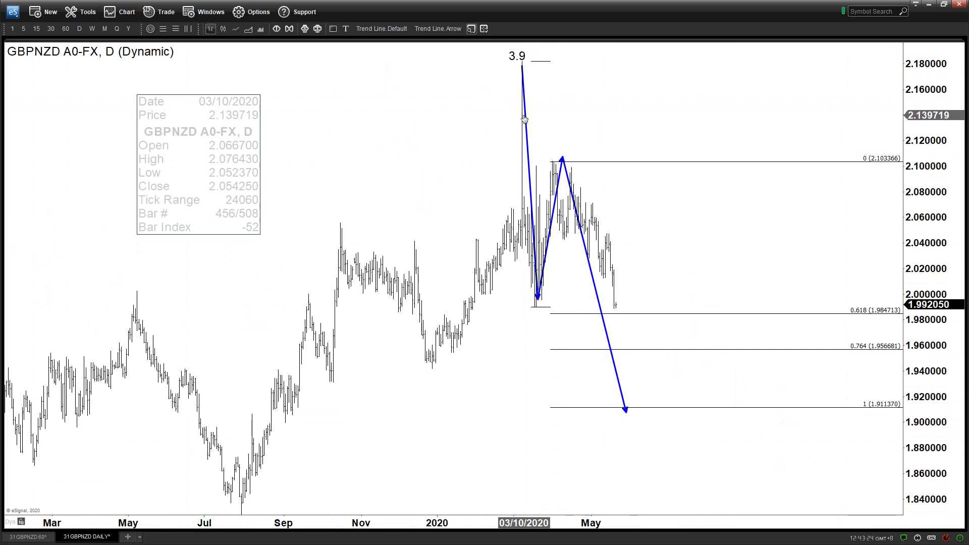
left_click_drag(527, 118, 378, 159)
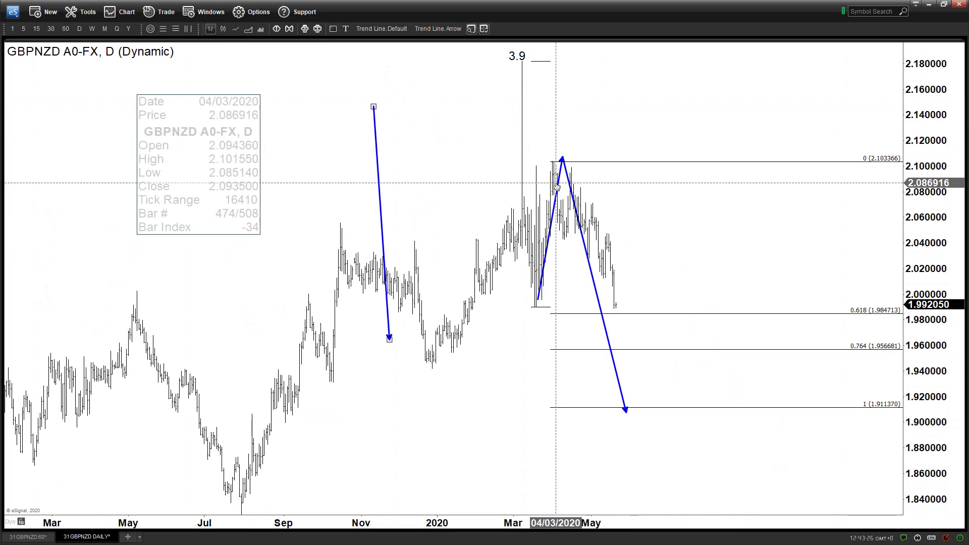
left_click_drag(559, 187, 345, 221)
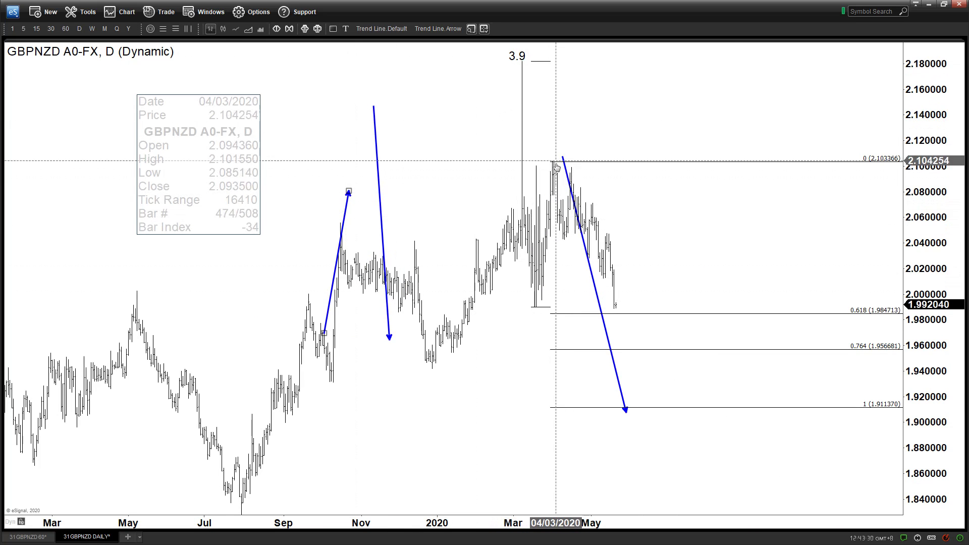
left_click_drag(566, 172, 707, 199)
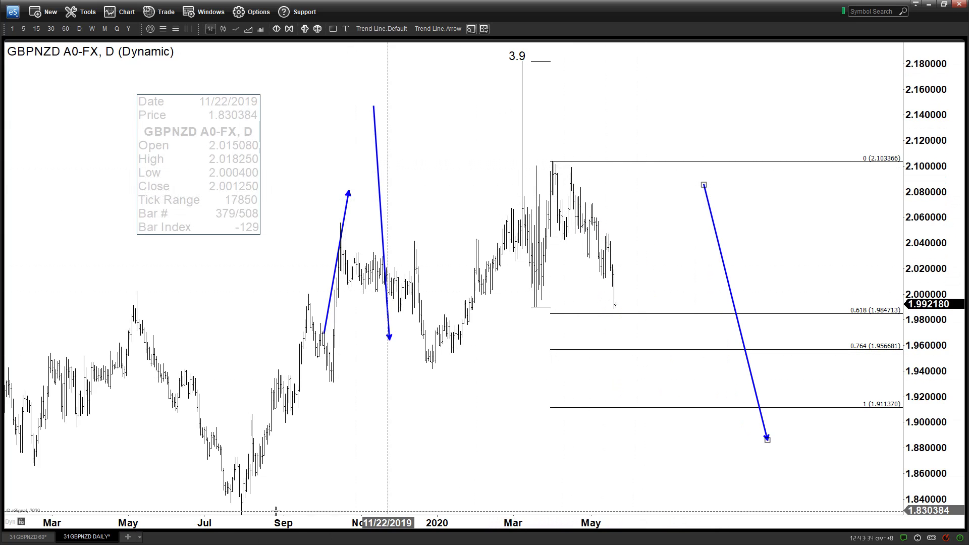
Compare the 45-minute and daily charts, ending on the 45-minute wave count.
left_click(37, 533)
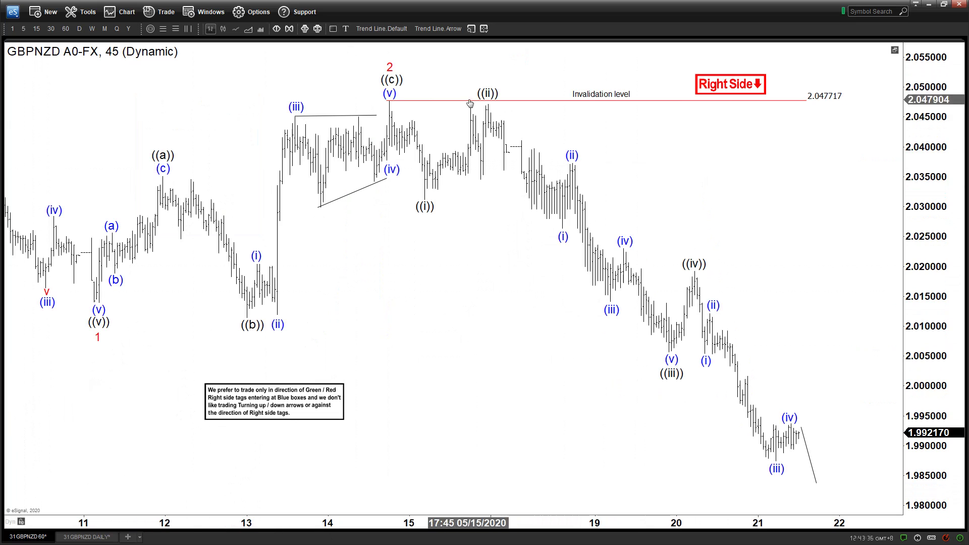
left_click(82, 536)
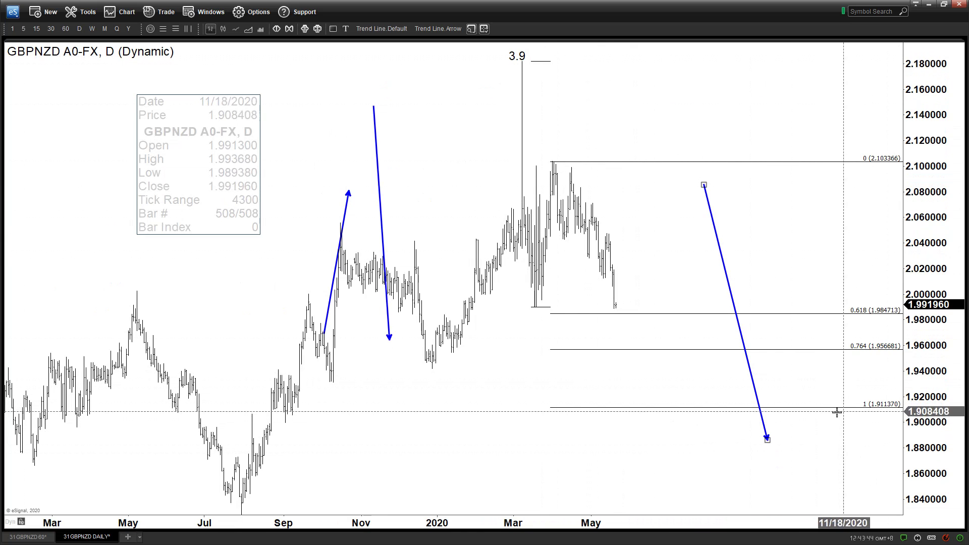
left_click(28, 536)
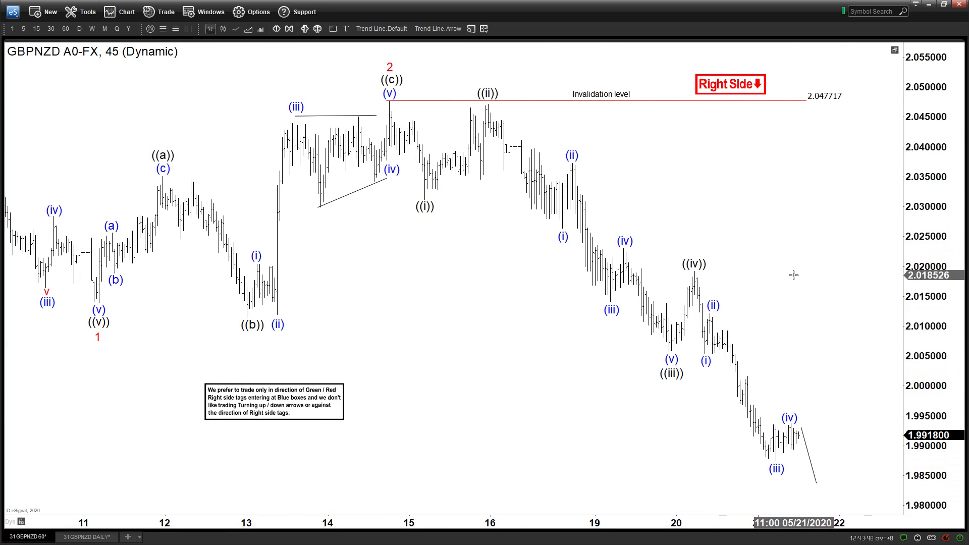
Draw a long blue arrow from the wave 2 high down past (iii) to about 1.981.
scroll(796, 249, "down", 2)
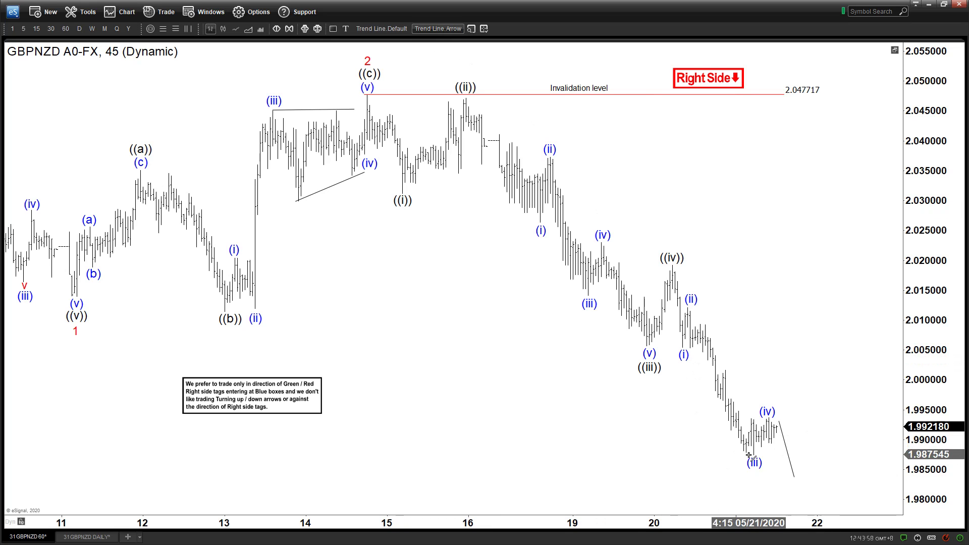
left_click_drag(370, 90, 797, 495)
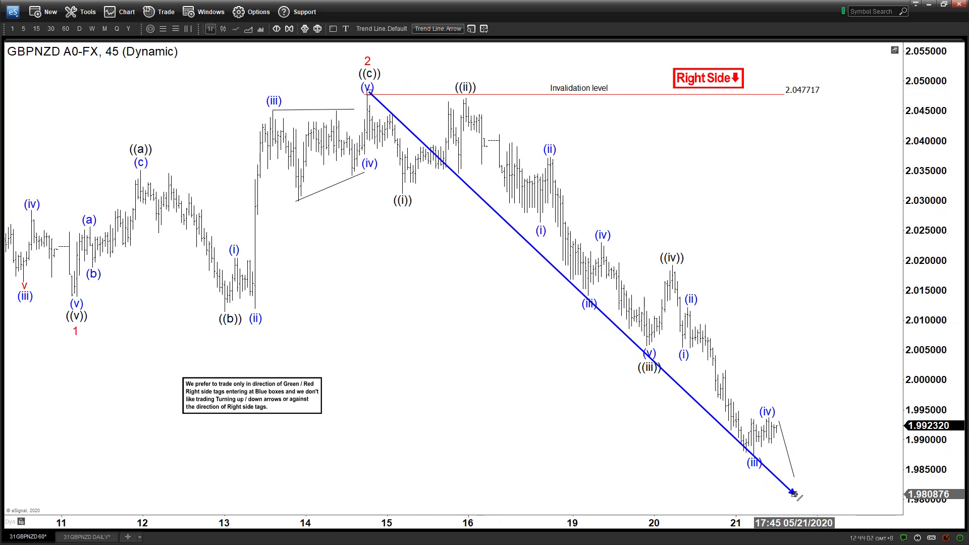